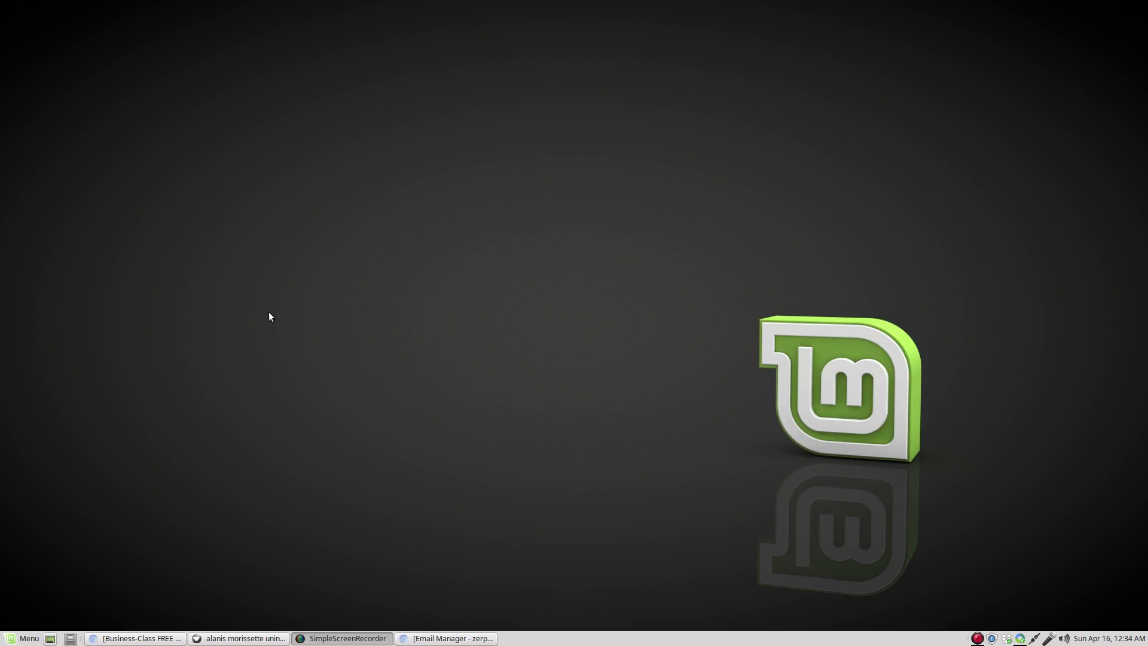
Open the 02-NoGym folder on the Desktop in the Nemo file manager.
{"action": "left_click", "coordinate": [70, 638]}
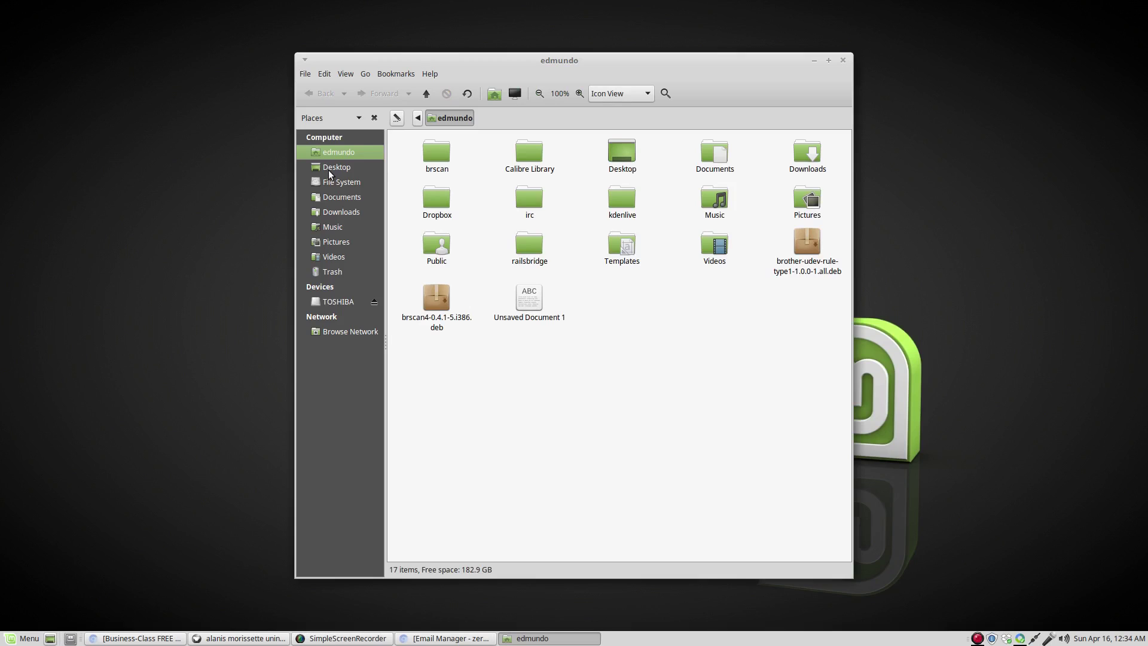
{"action": "left_click", "coordinate": [328, 168]}
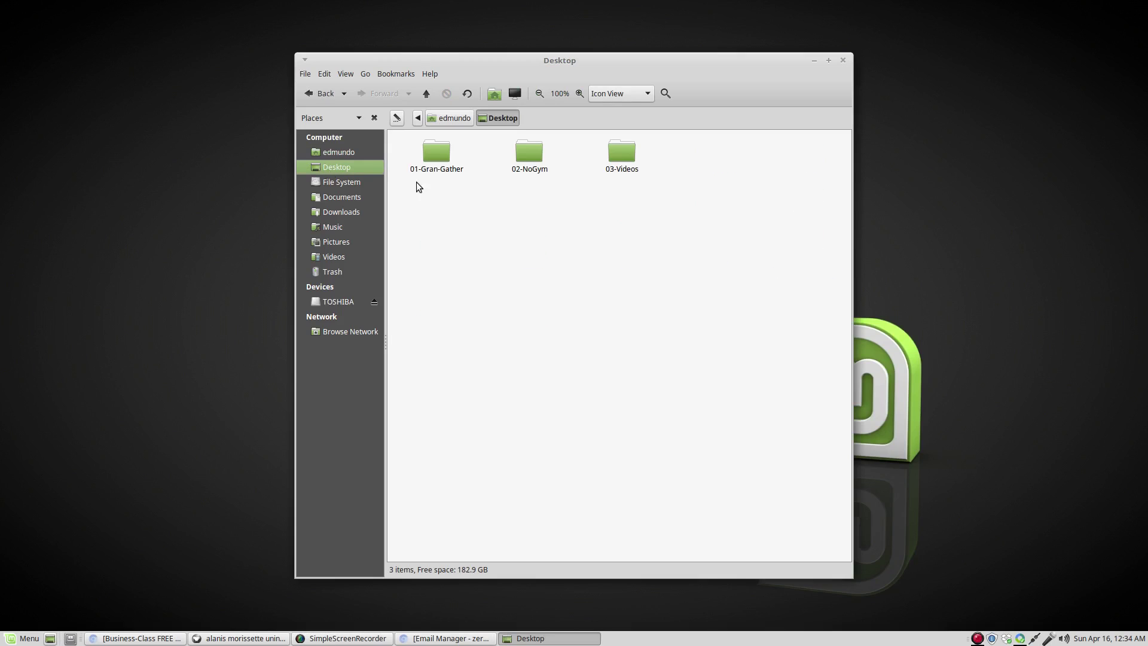
{"action": "left_click", "coordinate": [529, 172]}
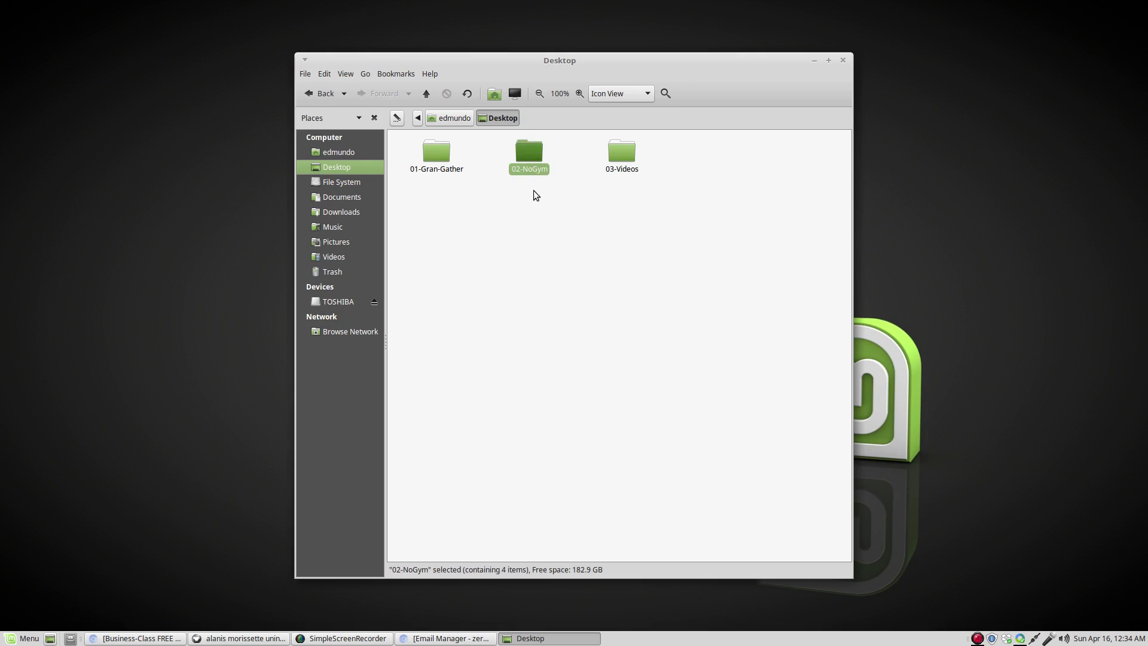
{"action": "double_click", "coordinate": [532, 150]}
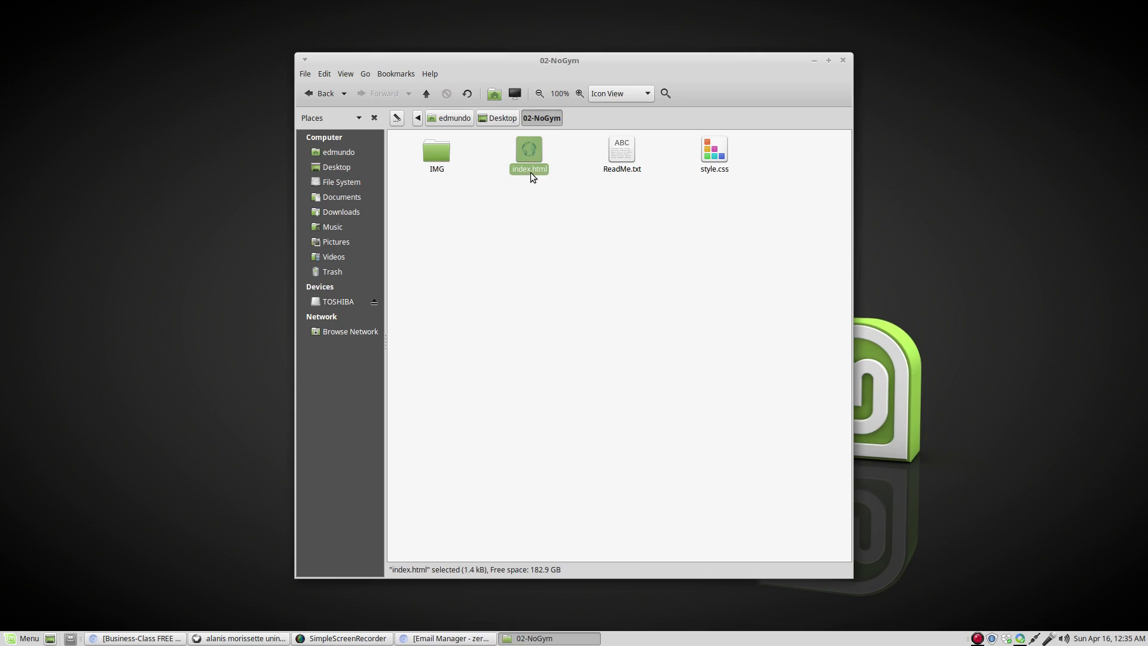
Select index.html and bring up its context menu.
{"action": "left_click", "coordinate": [711, 174]}
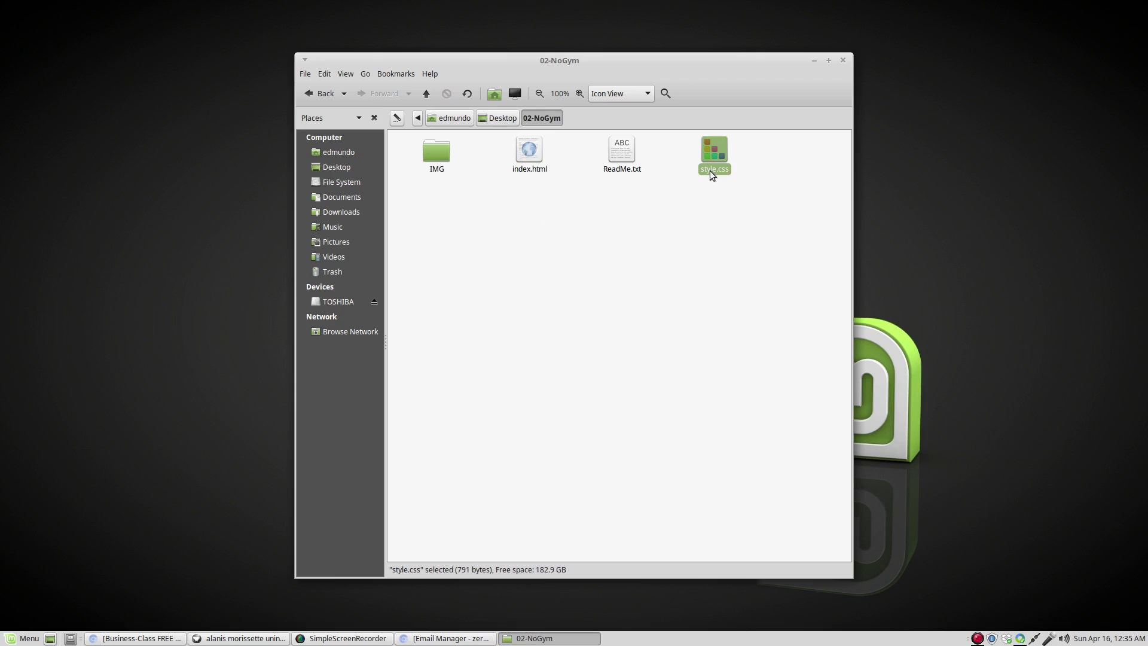
{"action": "left_click", "coordinate": [590, 209]}
{"action": "left_click", "coordinate": [534, 156]}
{"action": "right_click", "coordinate": [534, 156]}
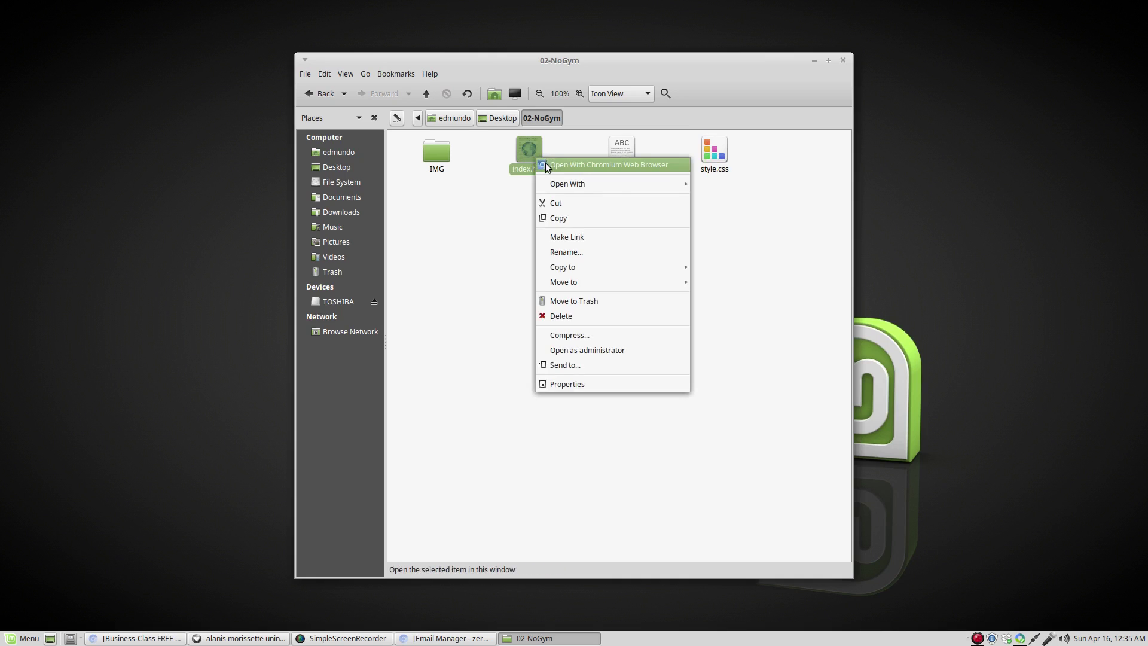
Open index.html in Chromium, scroll through the No Gym No Problem page, and select its file path.
{"action": "left_click", "coordinate": [545, 162]}
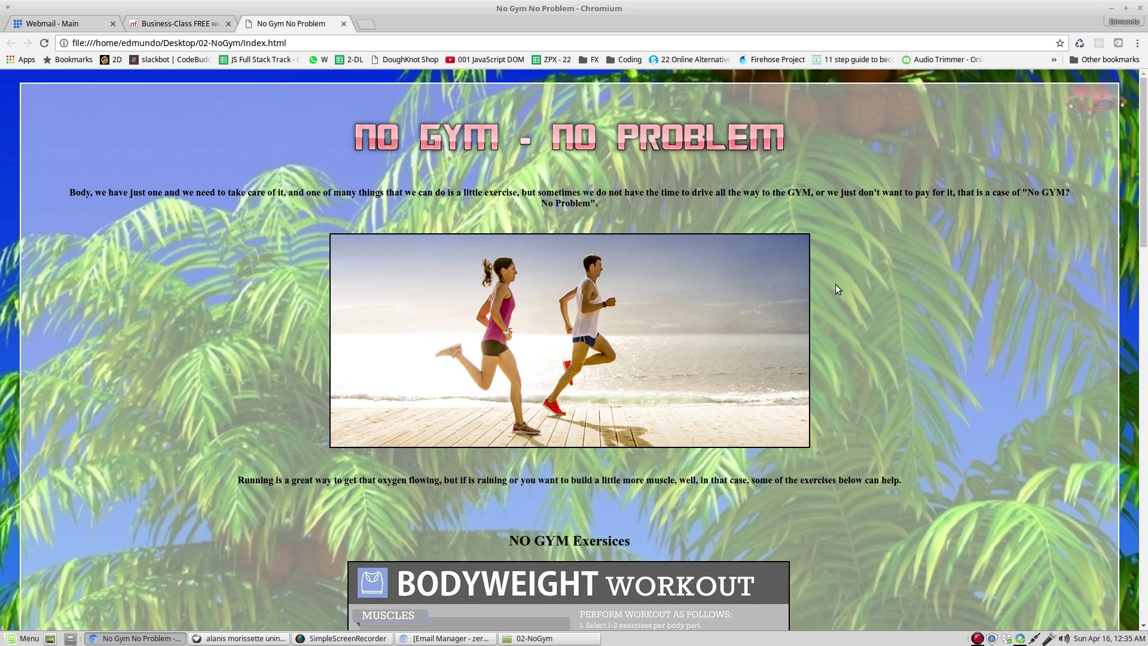
{"action": "scroll", "coordinate": [832, 289], "scroll_direction": "down", "scroll_amount": 2}
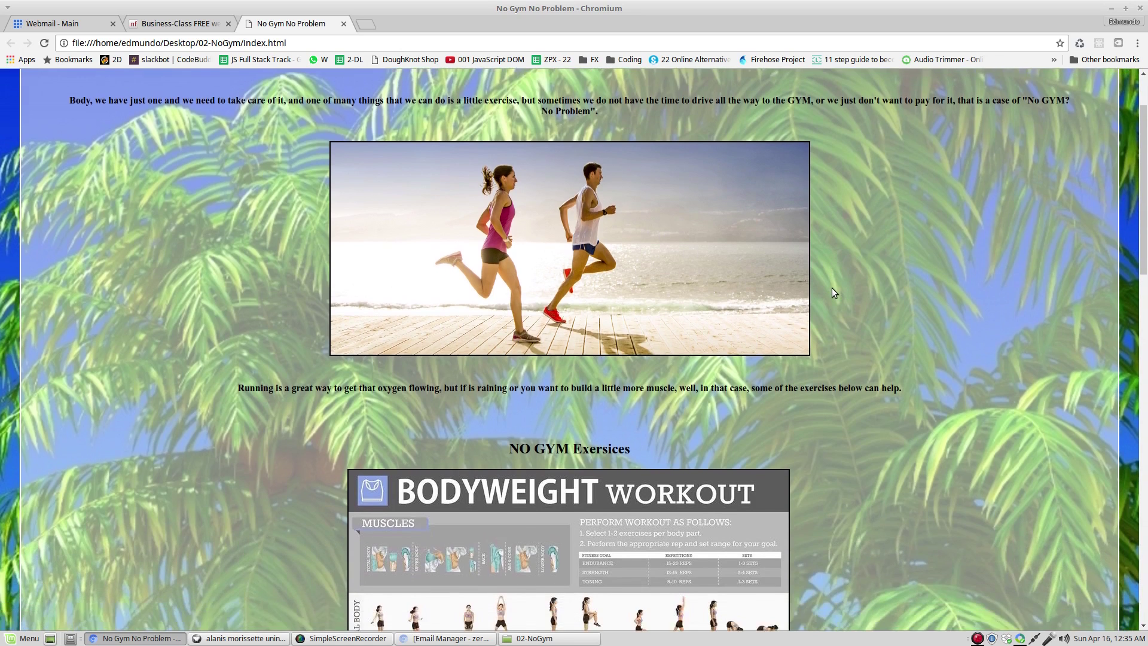
{"action": "scroll", "coordinate": [831, 288], "scroll_direction": "up", "scroll_amount": 2}
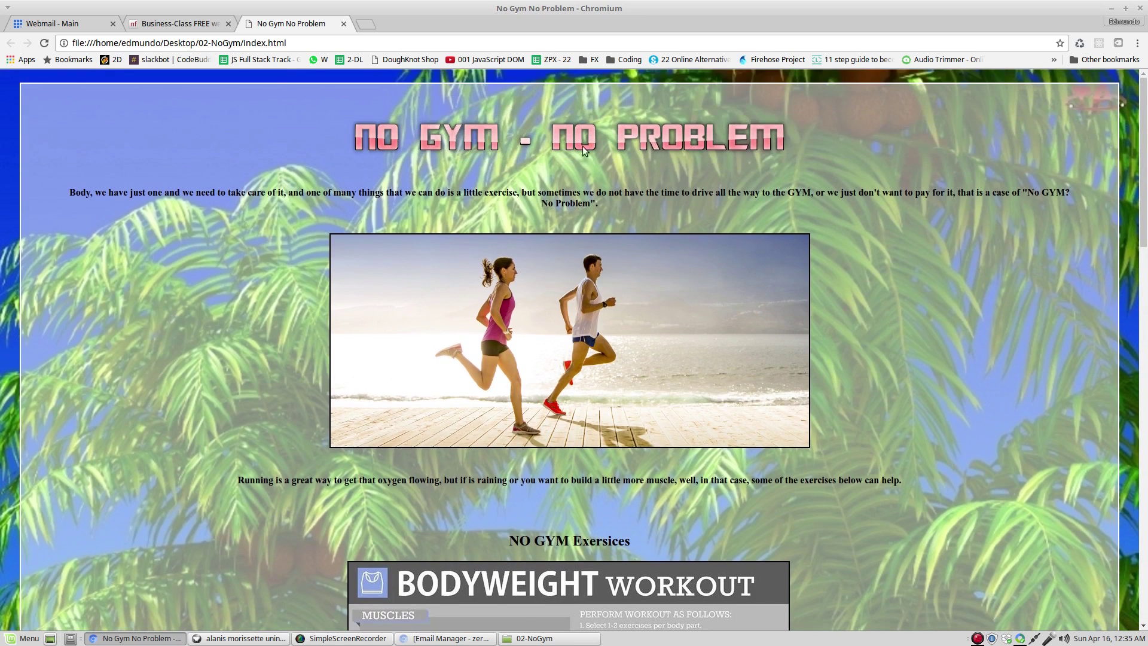
{"action": "scroll", "coordinate": [730, 317], "scroll_direction": "down", "scroll_amount": 5}
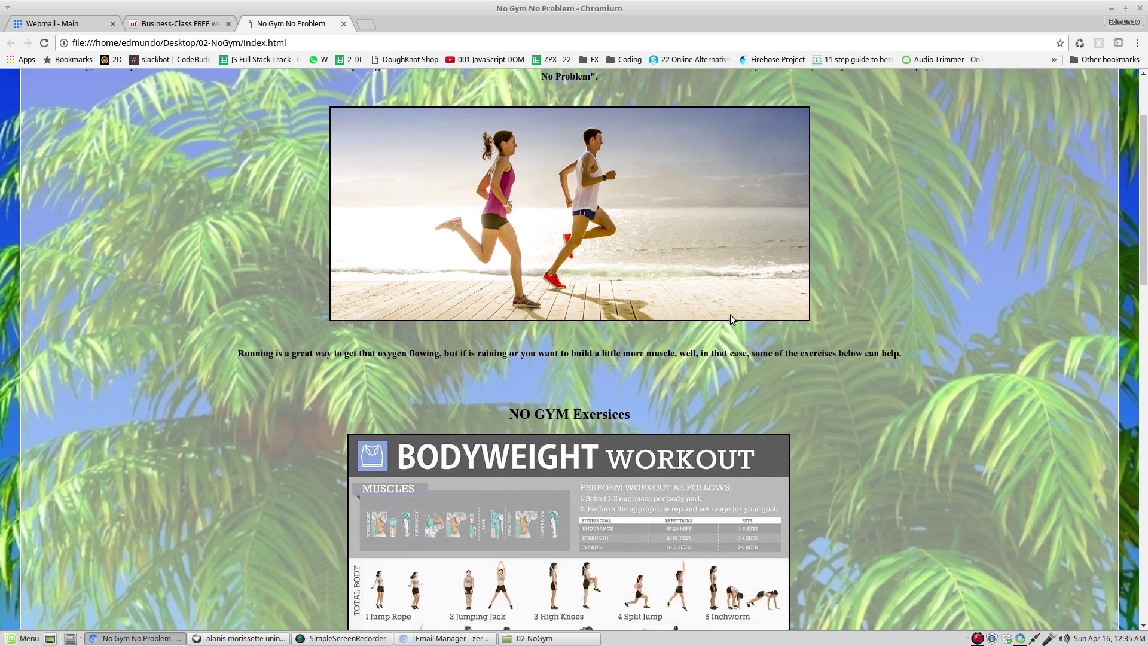
{"action": "scroll", "coordinate": [730, 315], "scroll_direction": "down", "scroll_amount": 15}
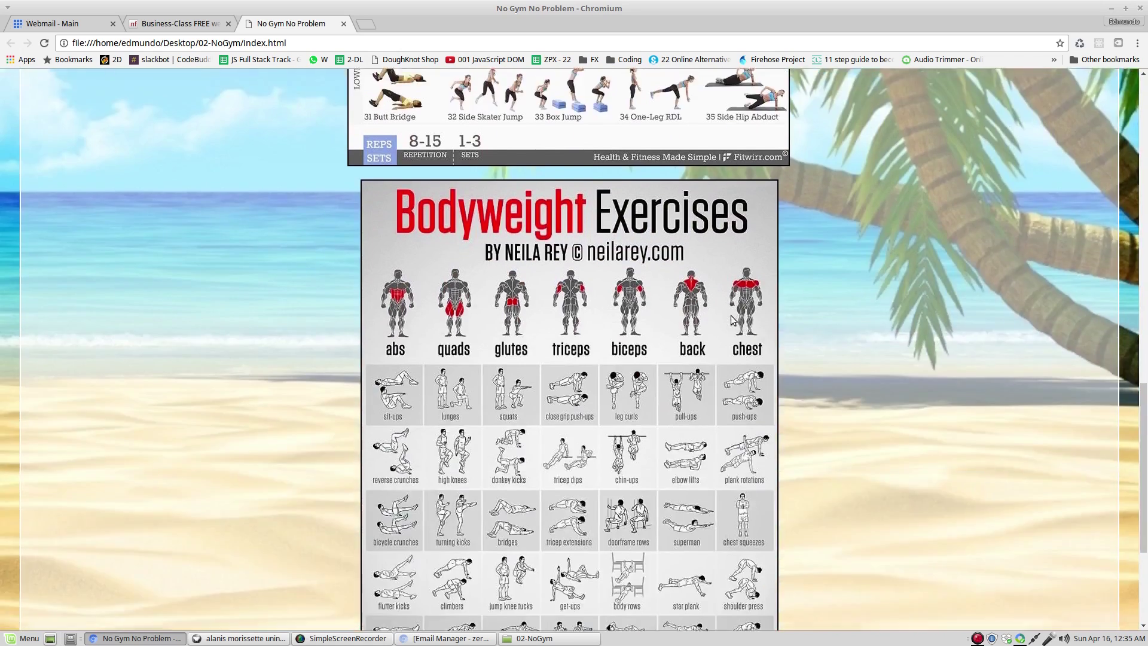
{"action": "scroll", "coordinate": [729, 318], "scroll_direction": "up", "scroll_amount": 20}
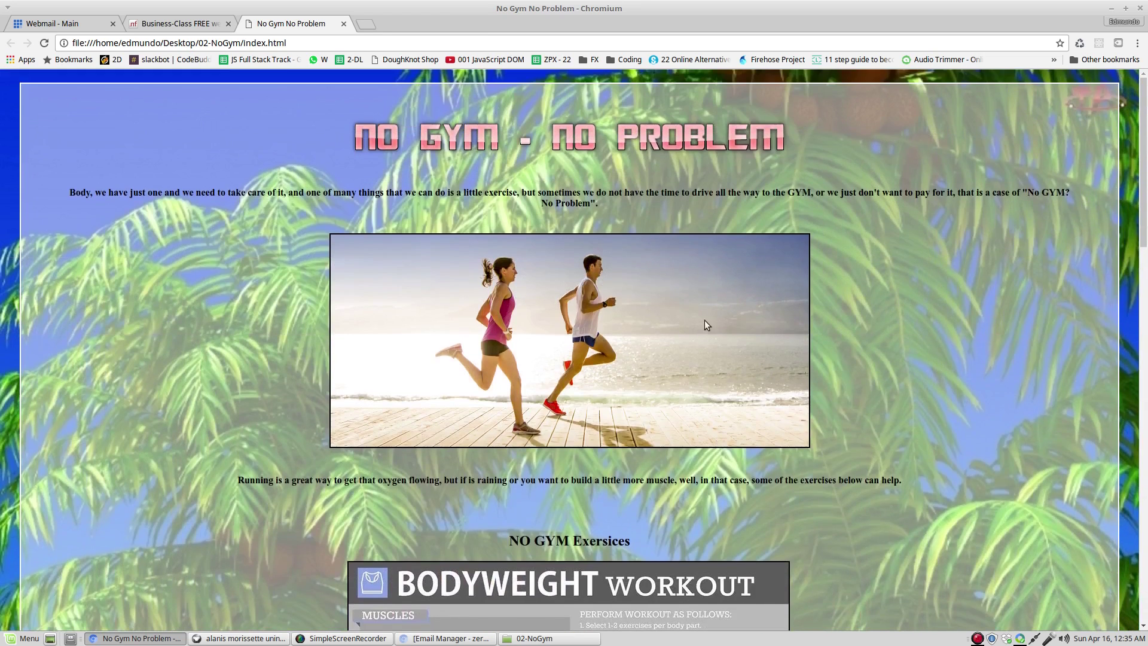
{"action": "left_click_drag", "start_coordinate": [288, 43], "coordinate": [84, 43]}
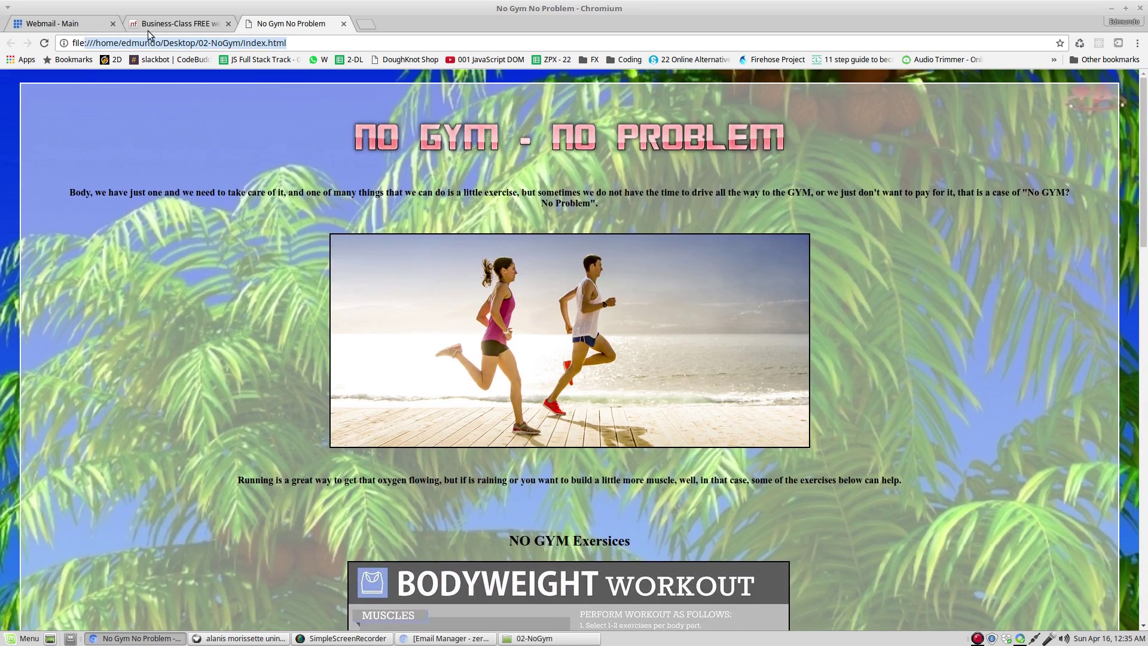
Close the No Gym No Problem tab and briefly select the biz.nf web address.
{"action": "left_click", "coordinate": [344, 24]}
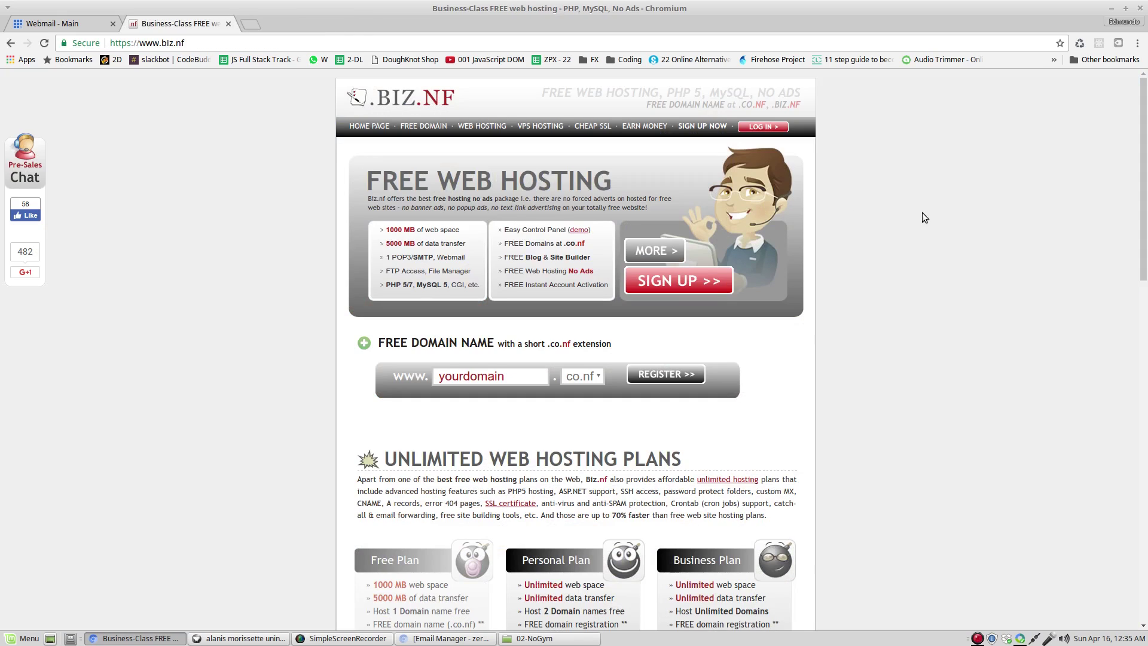
{"action": "left_click", "coordinate": [146, 42]}
{"action": "left_click", "coordinate": [146, 45]}
Start the Biz.nf sign-up and choose the FREE Hosting plan at 0.00 USD.
{"action": "left_click", "coordinate": [661, 290]}
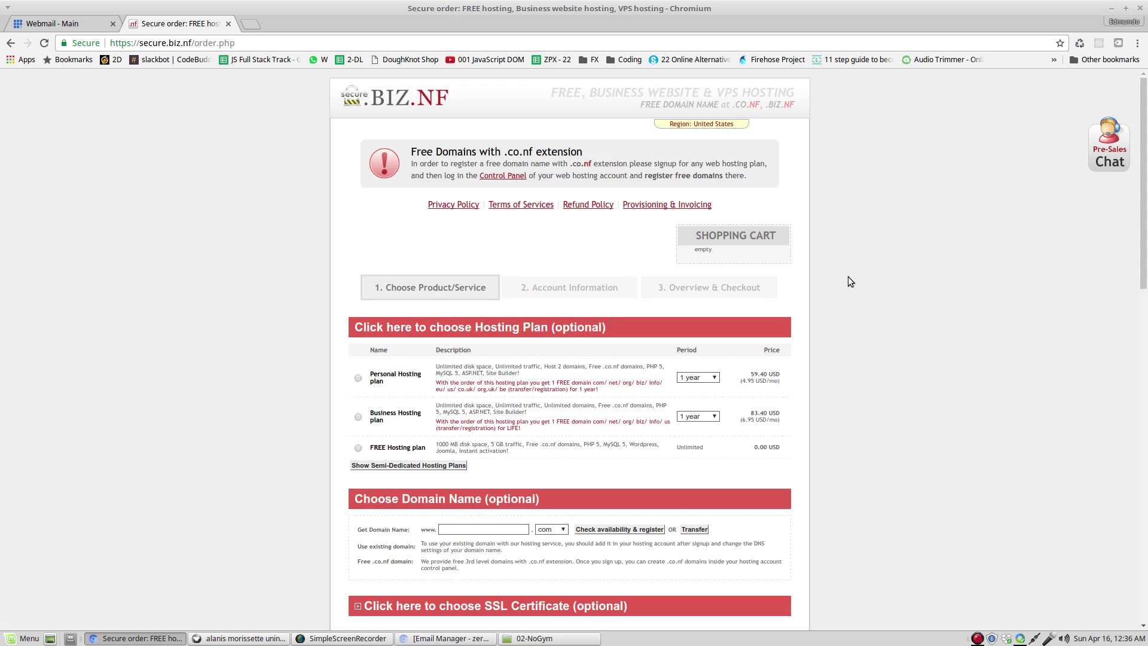
{"action": "scroll", "coordinate": [848, 277], "scroll_direction": "down", "scroll_amount": 3}
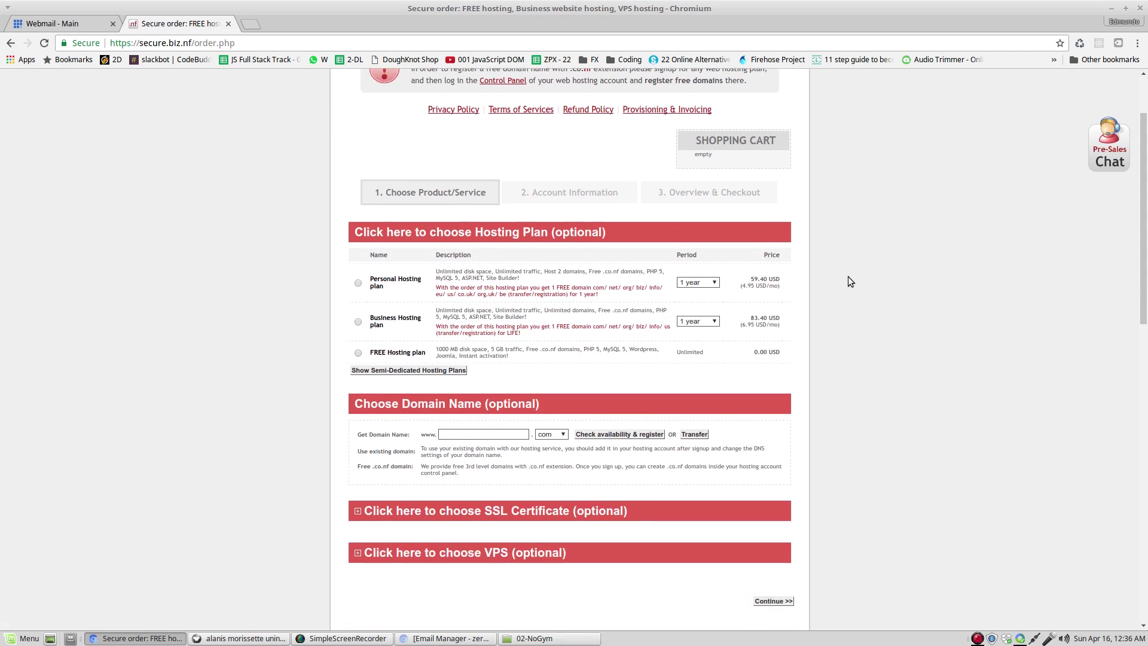
{"action": "left_click", "coordinate": [358, 353]}
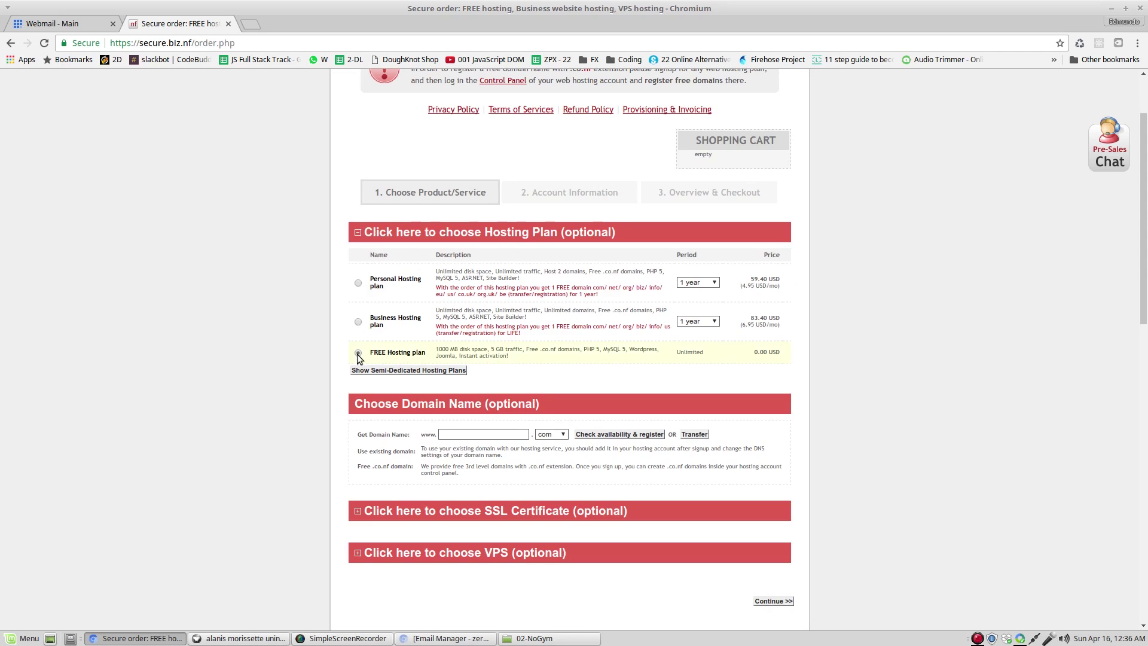
{"action": "scroll", "coordinate": [831, 380], "scroll_direction": "up", "scroll_amount": 3}
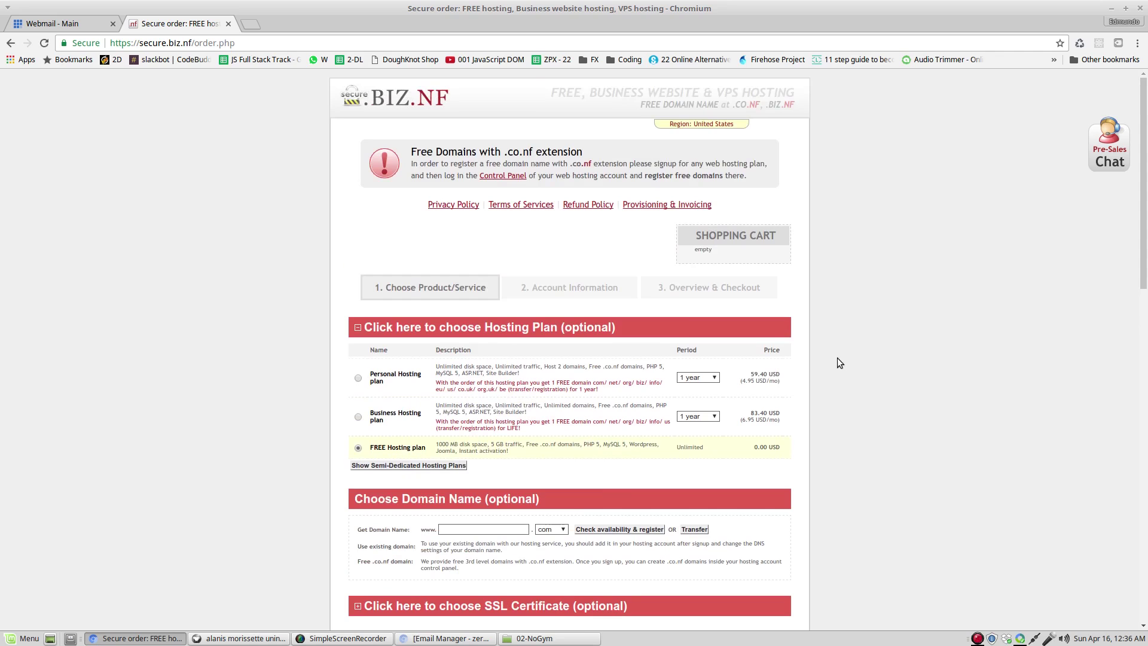
{"action": "scroll", "coordinate": [838, 377], "scroll_direction": "down", "scroll_amount": 5}
{"action": "scroll", "coordinate": [838, 382], "scroll_direction": "down", "scroll_amount": 2}
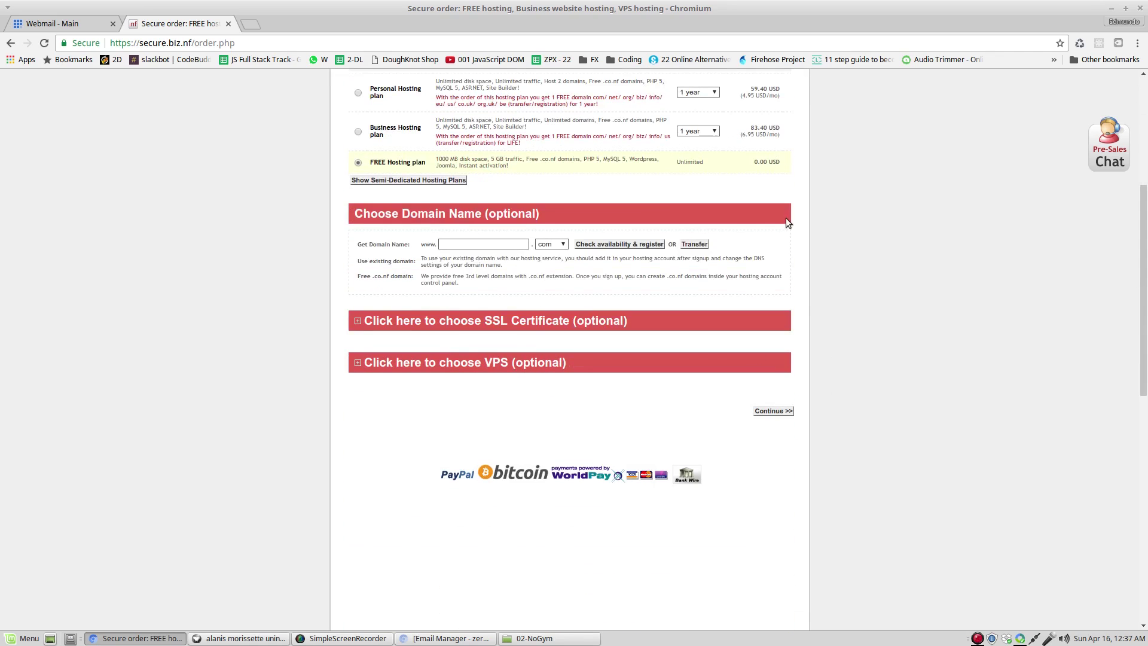
Proceed to Account Information and enter the first and last name initials.
{"action": "left_click", "coordinate": [772, 413]}
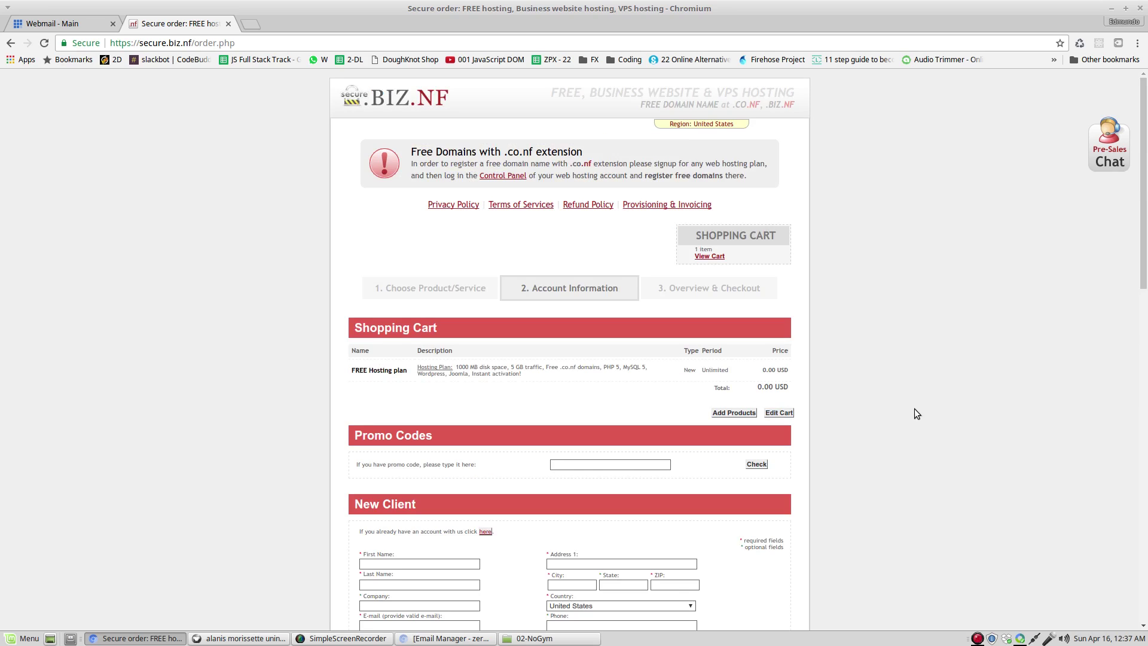
{"action": "scroll", "coordinate": [914, 409], "scroll_direction": "down", "scroll_amount": 2}
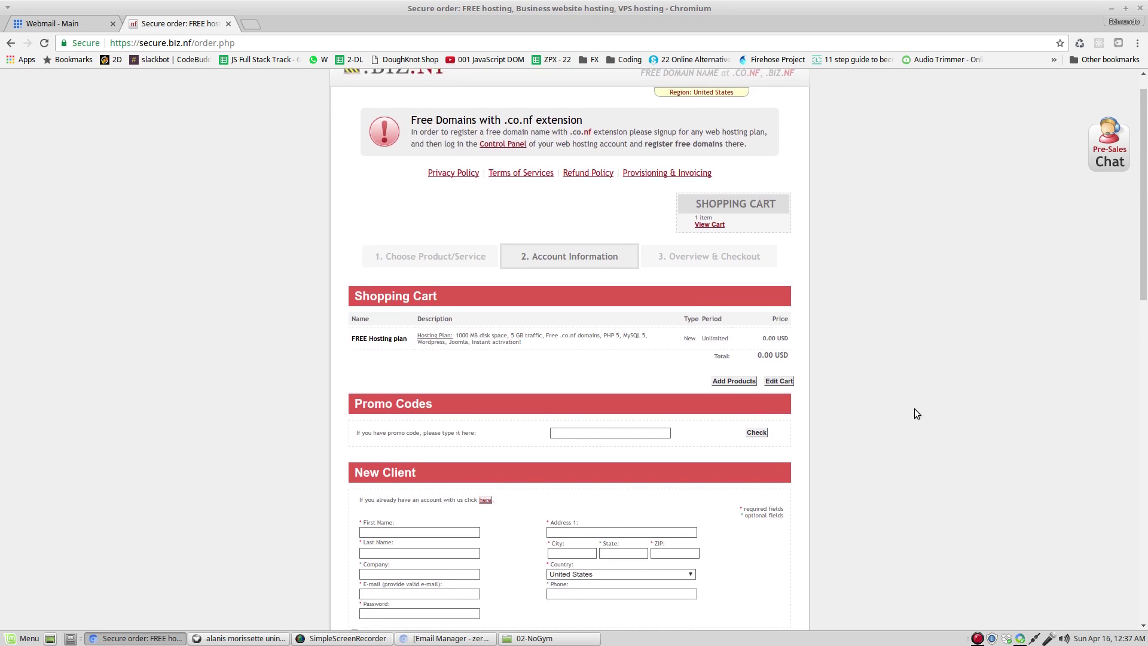
{"action": "scroll", "coordinate": [913, 408], "scroll_direction": "down", "scroll_amount": 3}
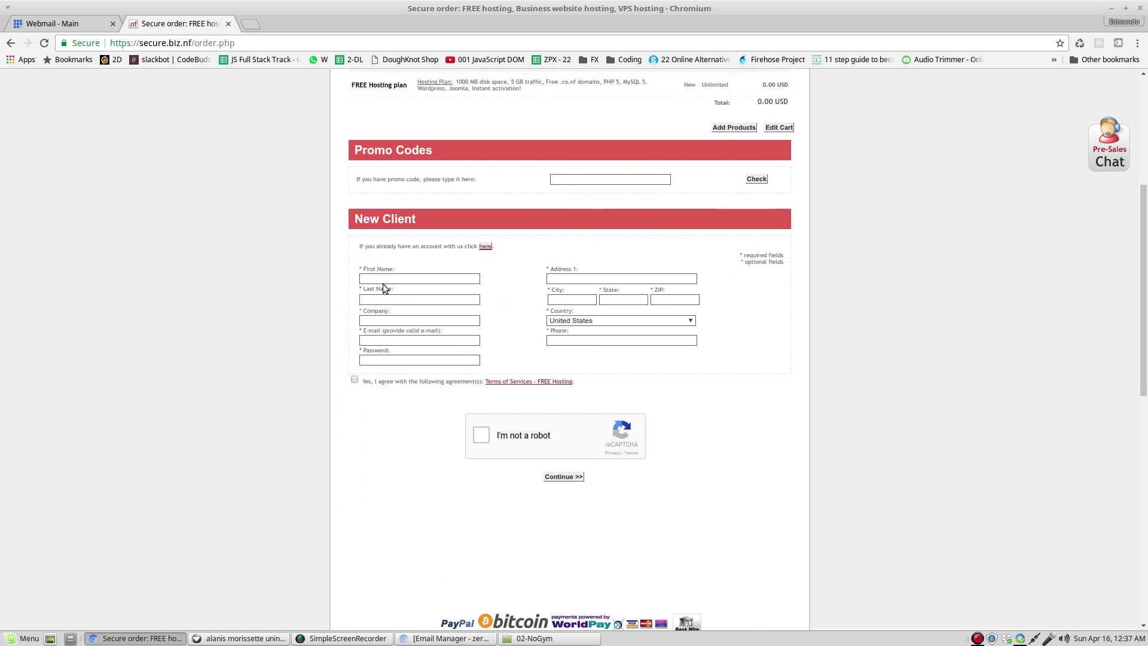
{"action": "left_click", "coordinate": [383, 281]}
{"action": "type", "text": "ER"}
{"action": "key", "text": "Tab"}
{"action": "type", "text": "R"}
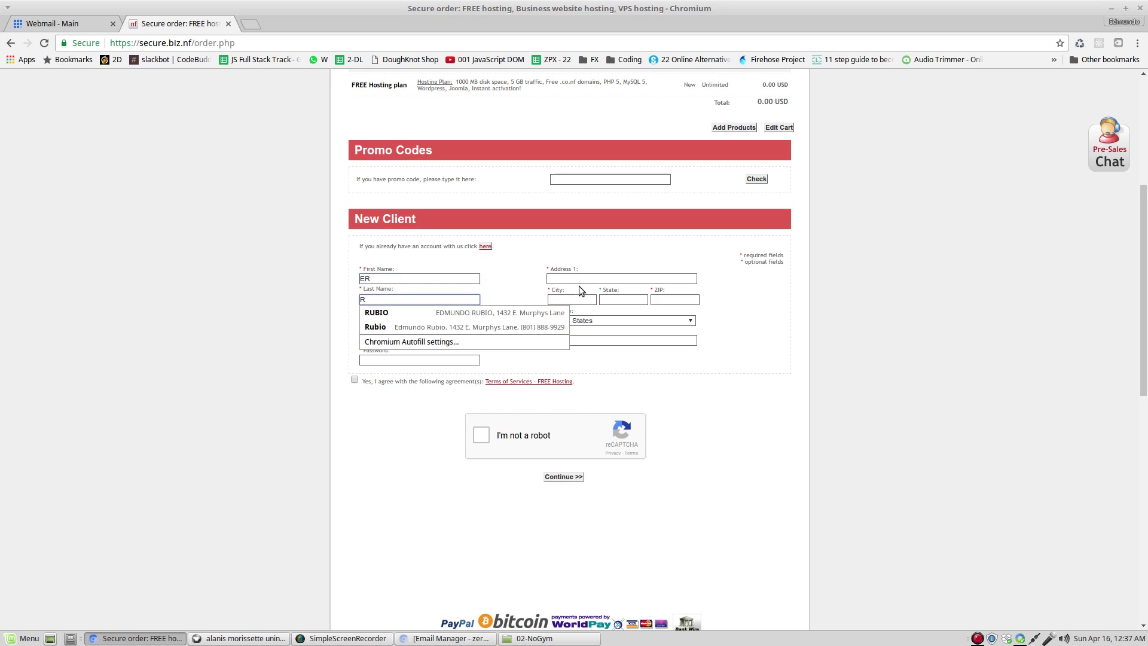
{"action": "type", "text": "B"}
Enter company 'home', the suggested e-mail address, and an account password.
{"action": "left_click", "coordinate": [379, 317]}
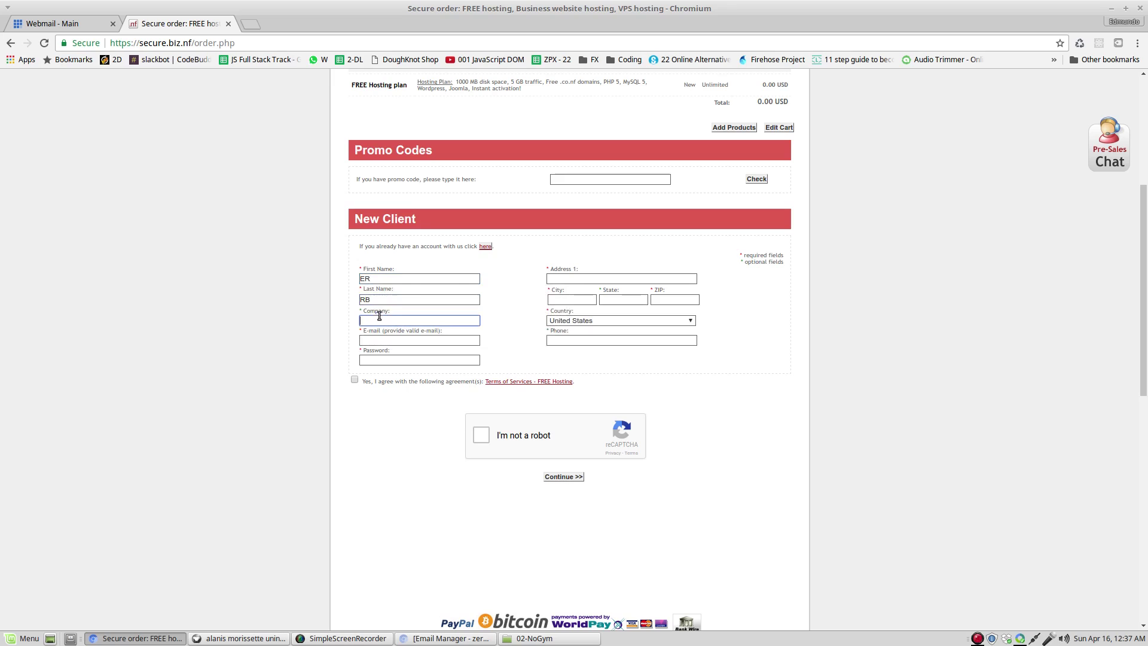
{"action": "type", "text": "home"}
{"action": "left_click", "coordinate": [410, 342]}
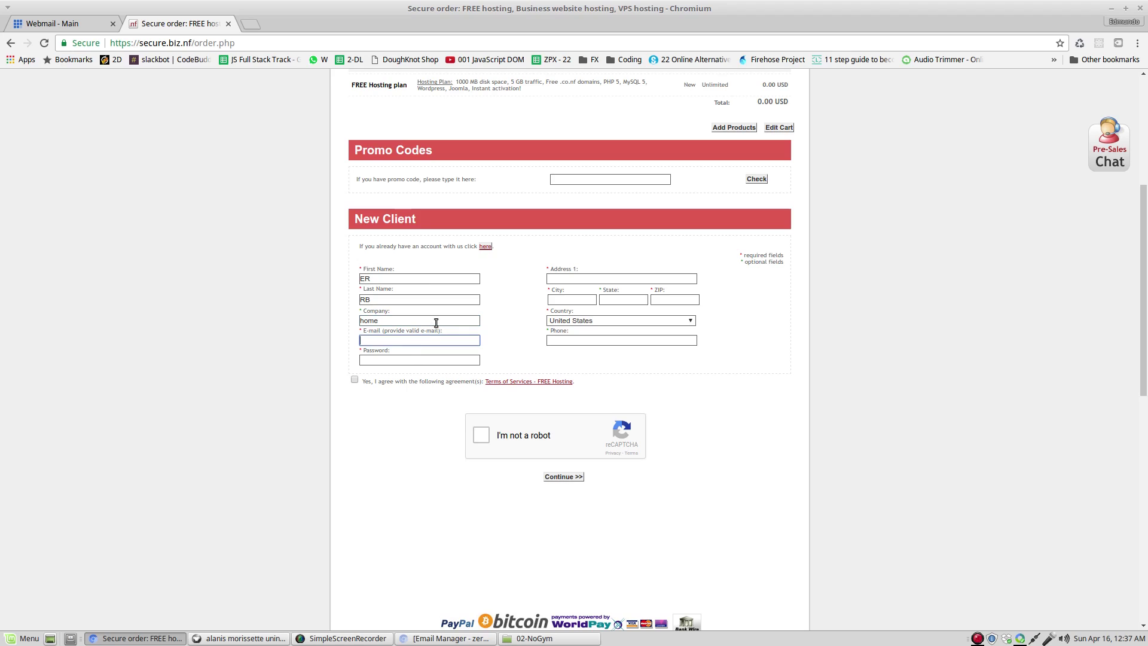
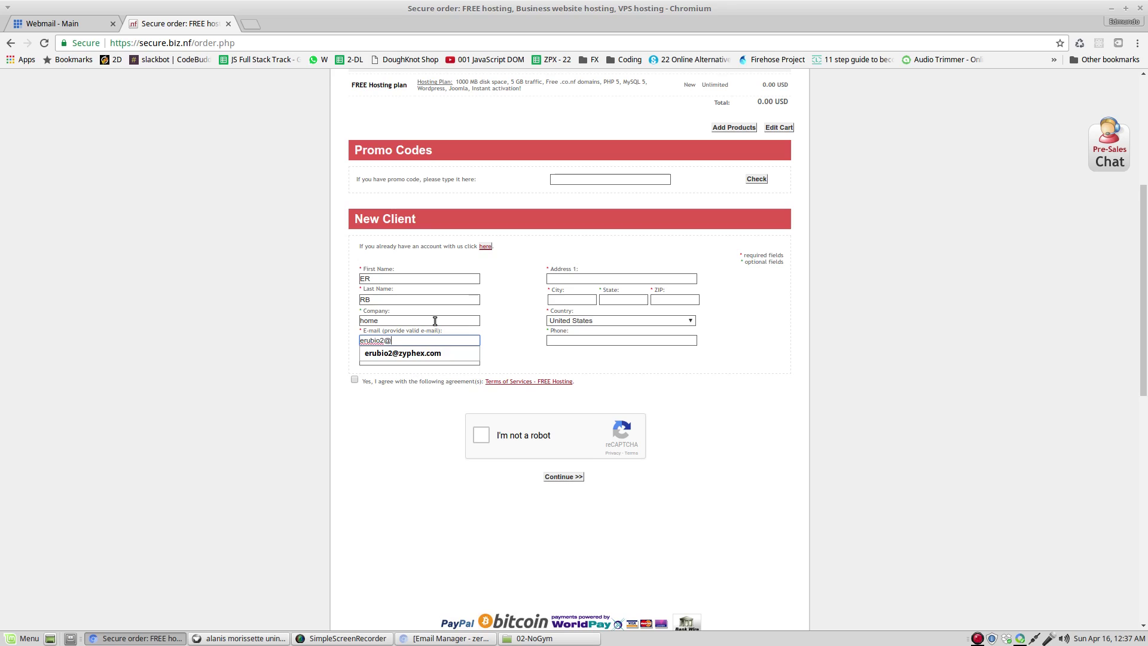
{"action": "left_click", "coordinate": [430, 353]}
{"action": "left_click", "coordinate": [410, 360]}
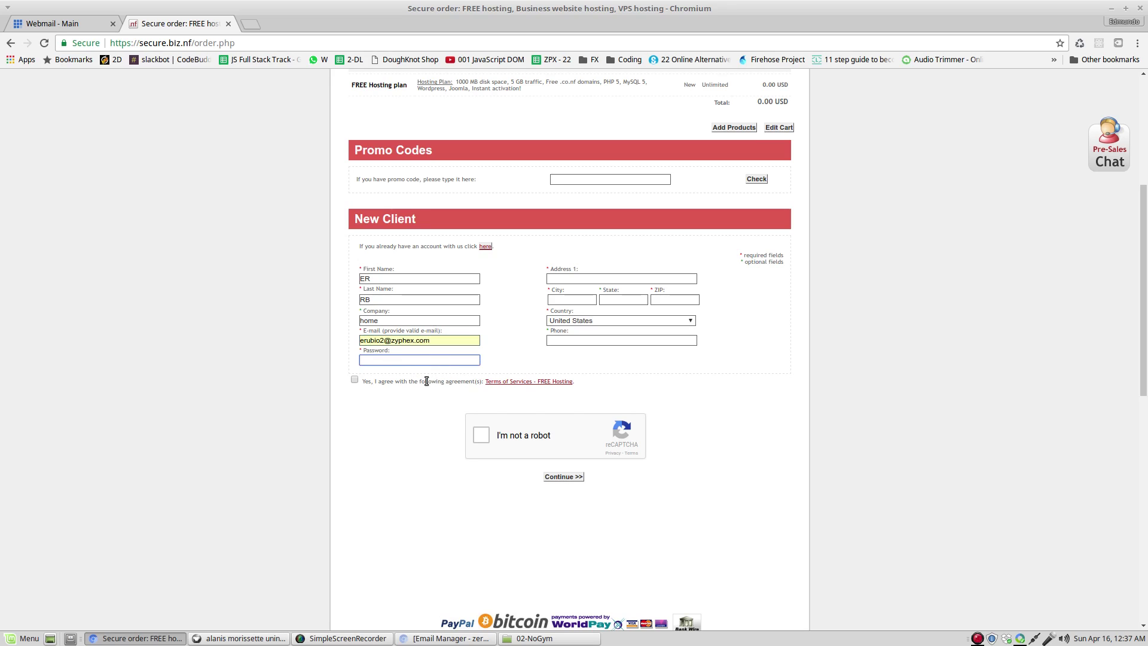
{"action": "type", "text": "••••••••"}
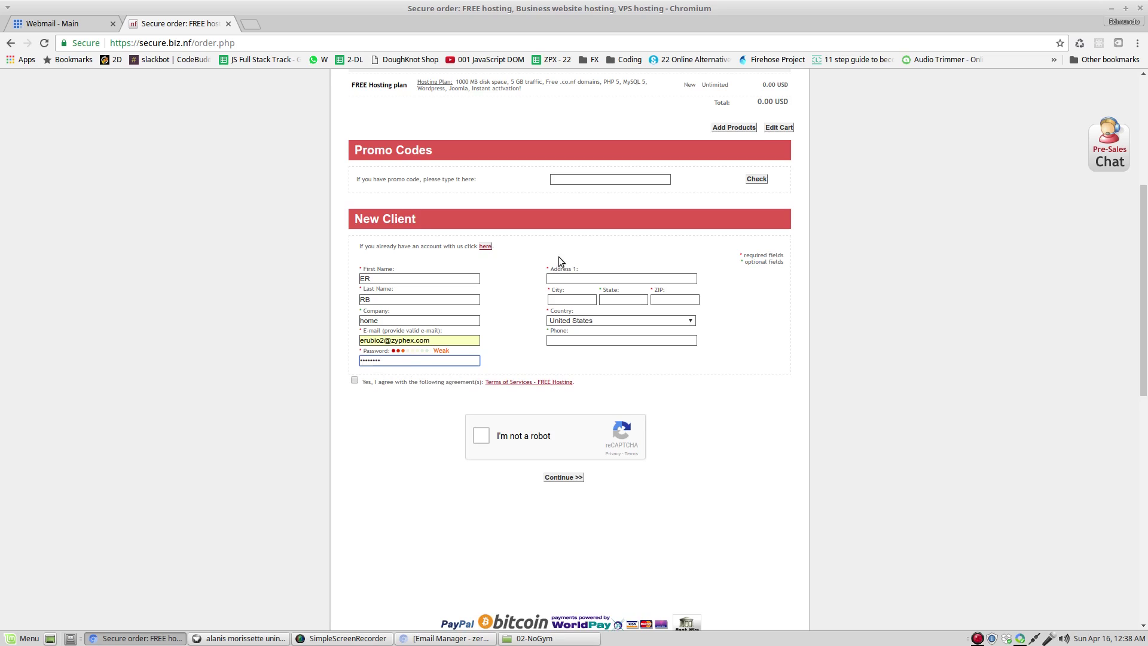
Fill in the street address, city, state and ZIP code.
{"action": "left_click", "coordinate": [565, 273]}
{"action": "type", "text": "home"}
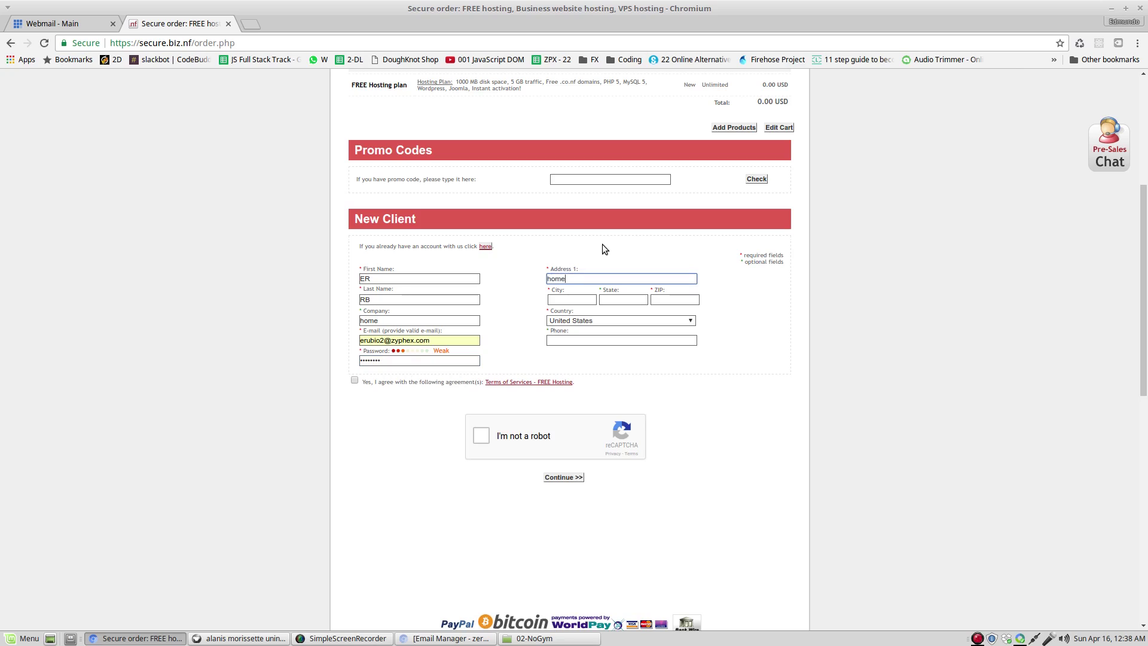
{"action": "key", "text": "Tab"}
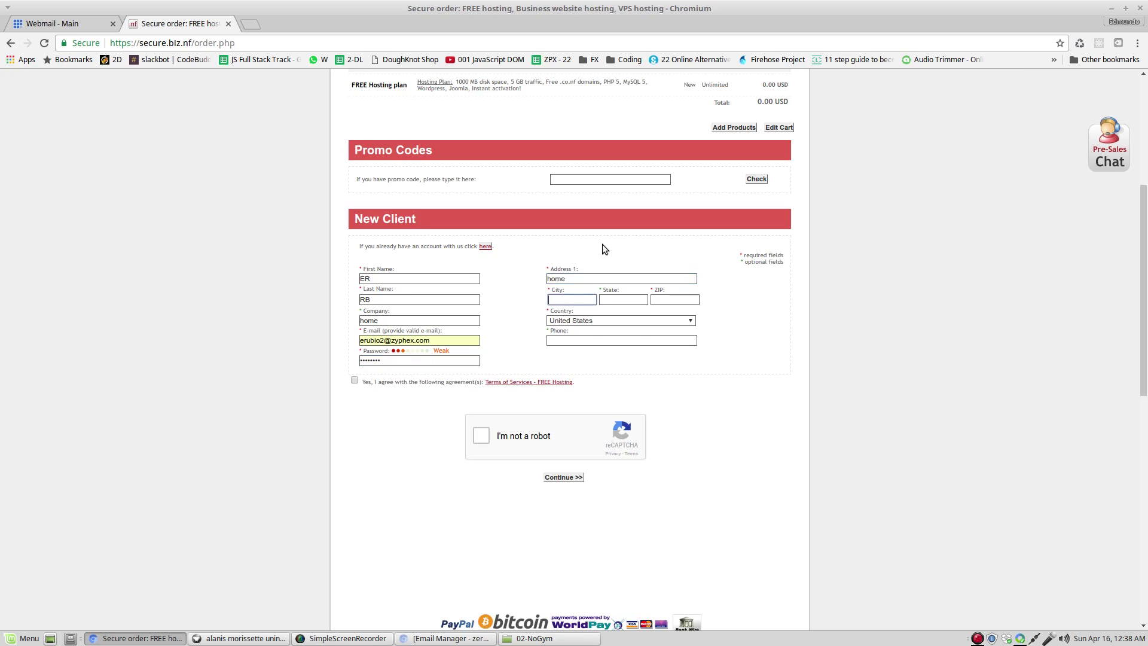
{"action": "type", "text": "slc"}
{"action": "key", "text": "Tab"}
{"action": "type", "text": "u"}
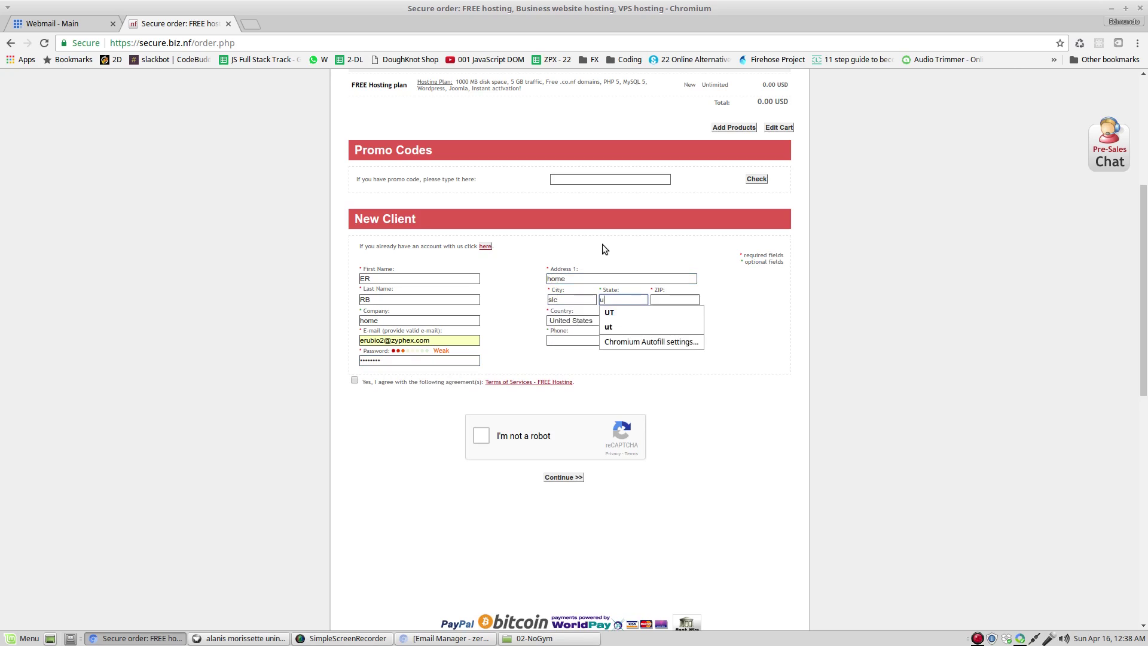
{"action": "type", "text": "t"}
{"action": "key", "text": "Tab"}
{"action": "type", "text": "8410"}
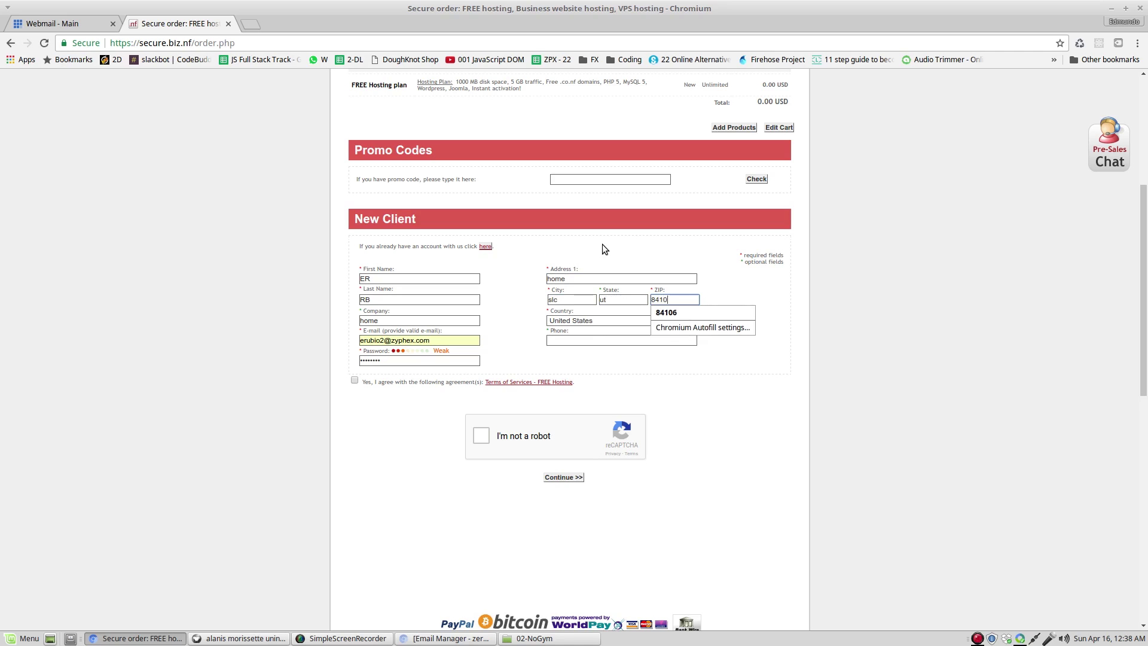
{"action": "type", "text": "6"}
Enter the contact's phone number, correcting a mistyped digit.
{"action": "left_click", "coordinate": [607, 341]}
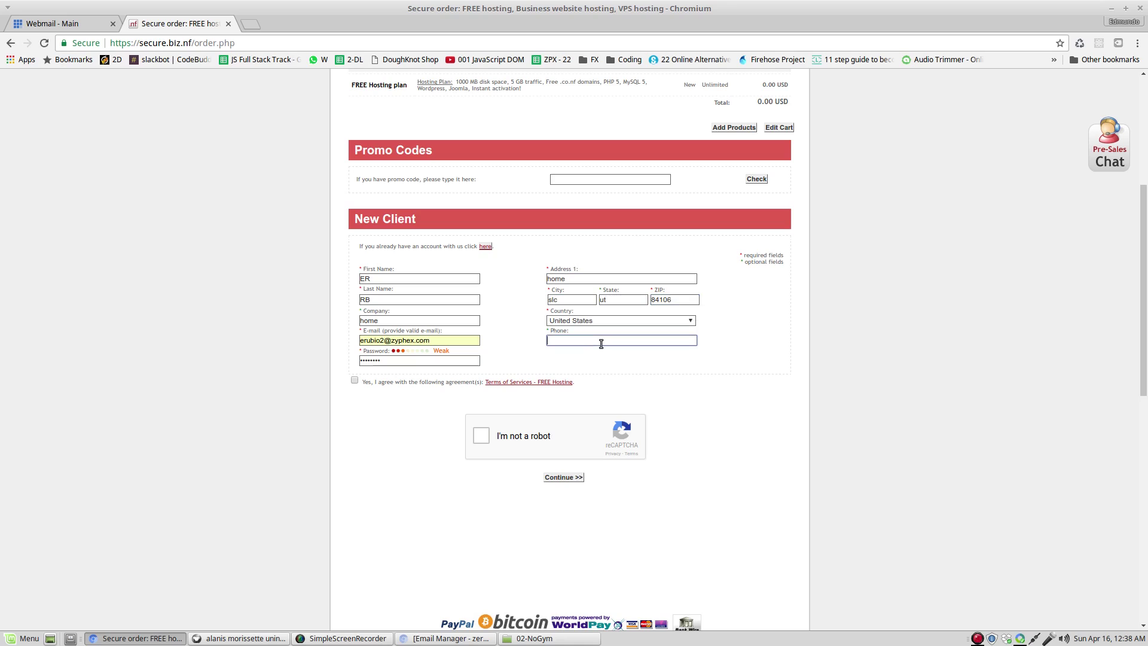
{"action": "type", "text": "8018"}
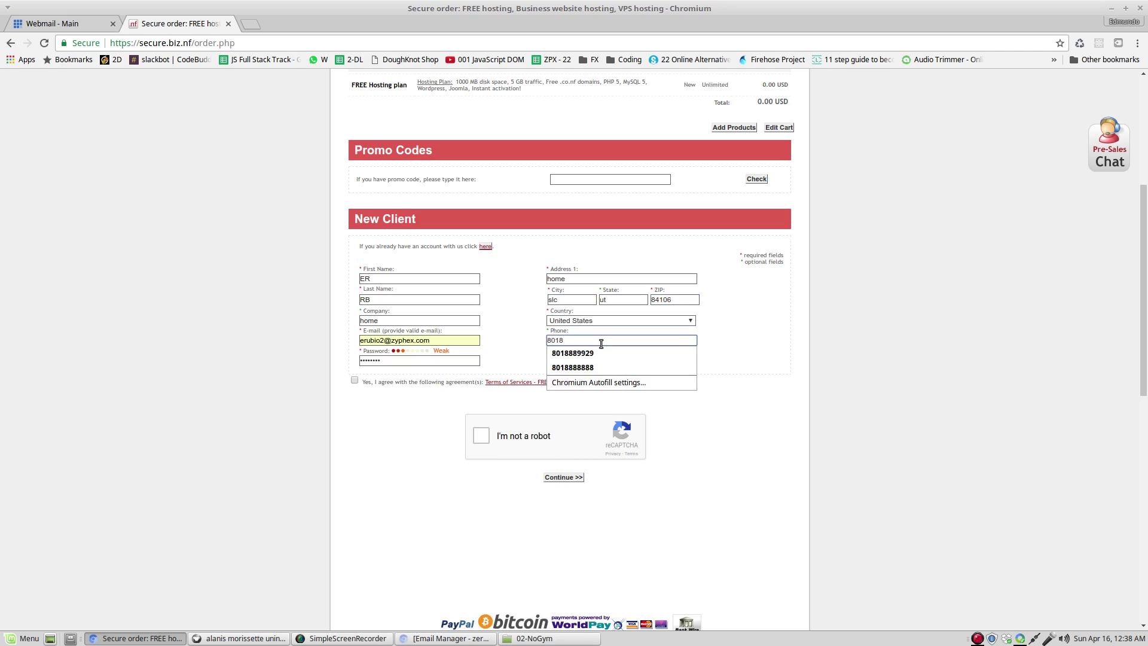
{"action": "key", "text": "BackSpace"}
{"action": "type", "text": ".123.4567"}
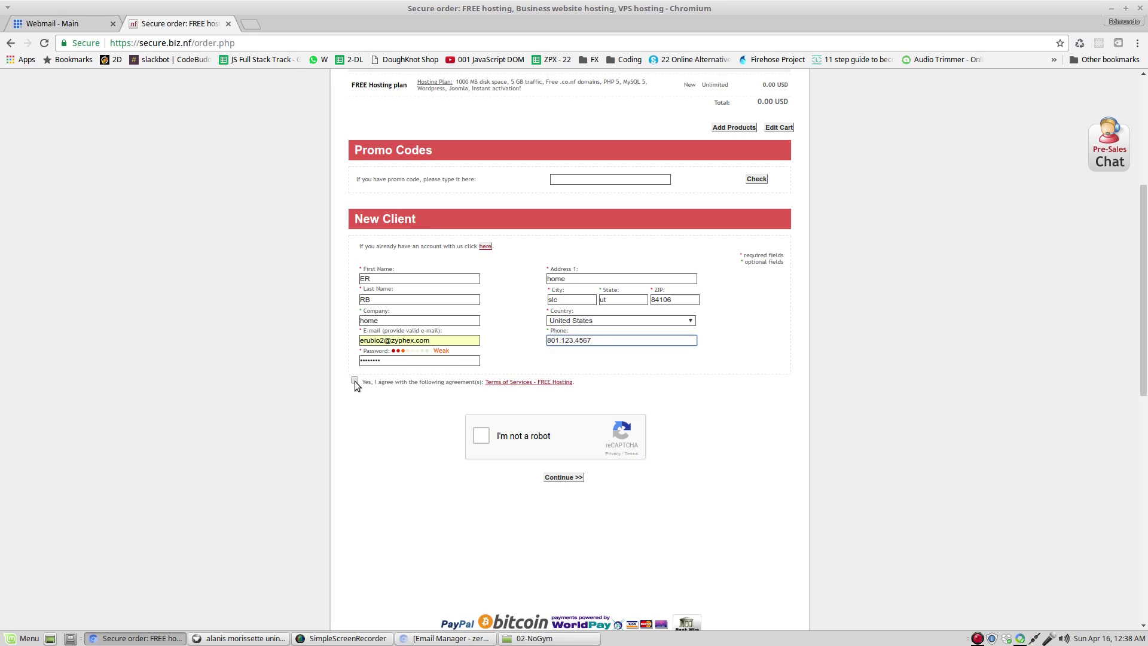
Accept the Terms of Service and submit the New Client order form.
{"action": "left_click", "coordinate": [354, 380]}
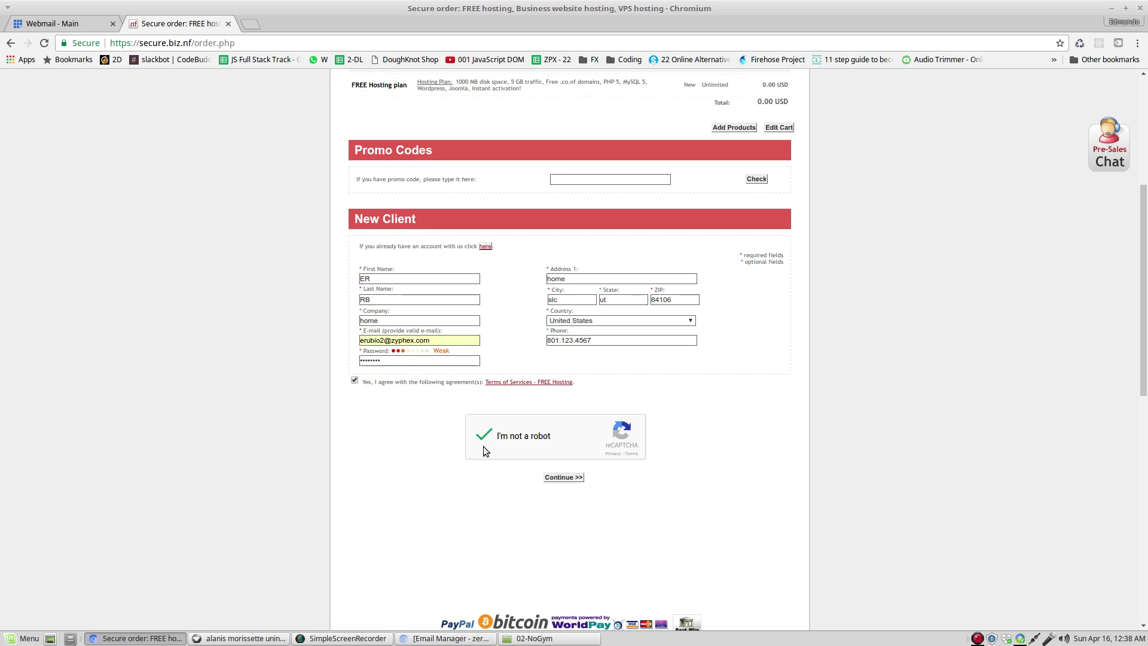
{"action": "left_click", "coordinate": [559, 478]}
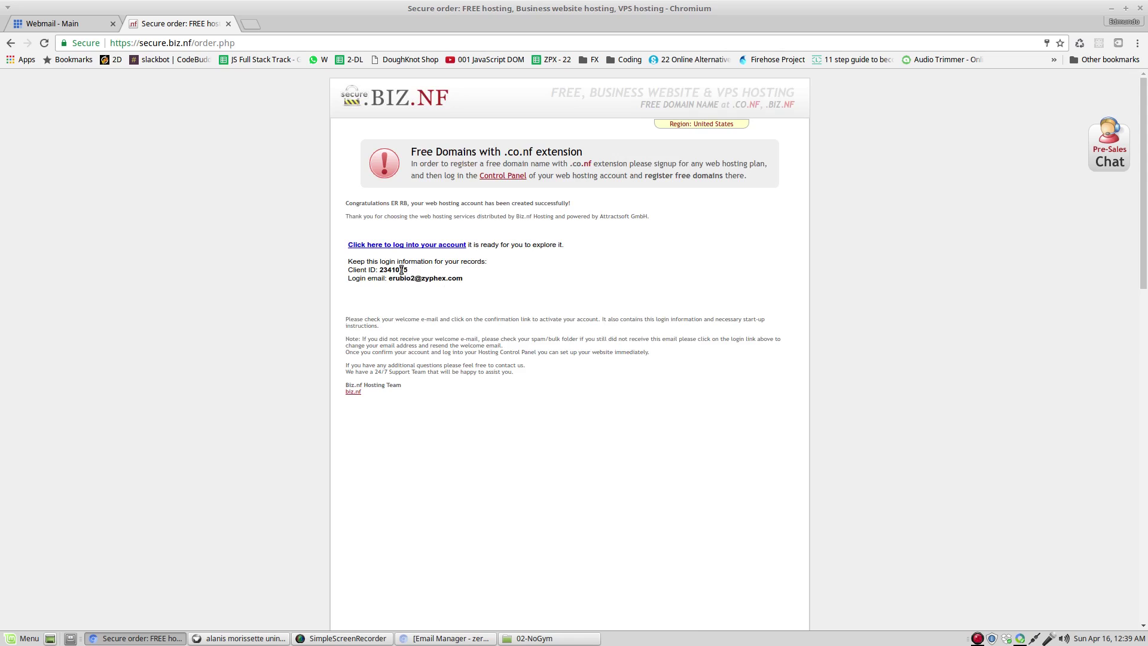
Highlight the new client ID on the confirmation page, then switch to the Webmail - Main inbox.
{"action": "left_click_drag", "start_coordinate": [408, 270], "coordinate": [379, 269]}
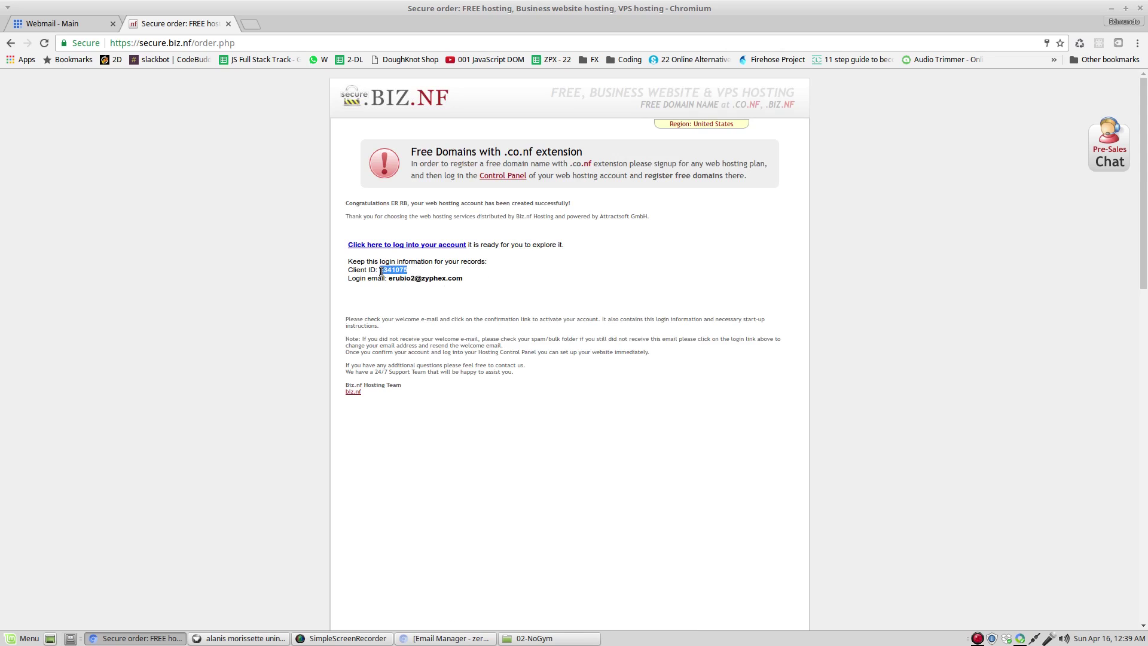
{"action": "left_click", "coordinate": [472, 288]}
{"action": "left_click", "coordinate": [50, 21]}
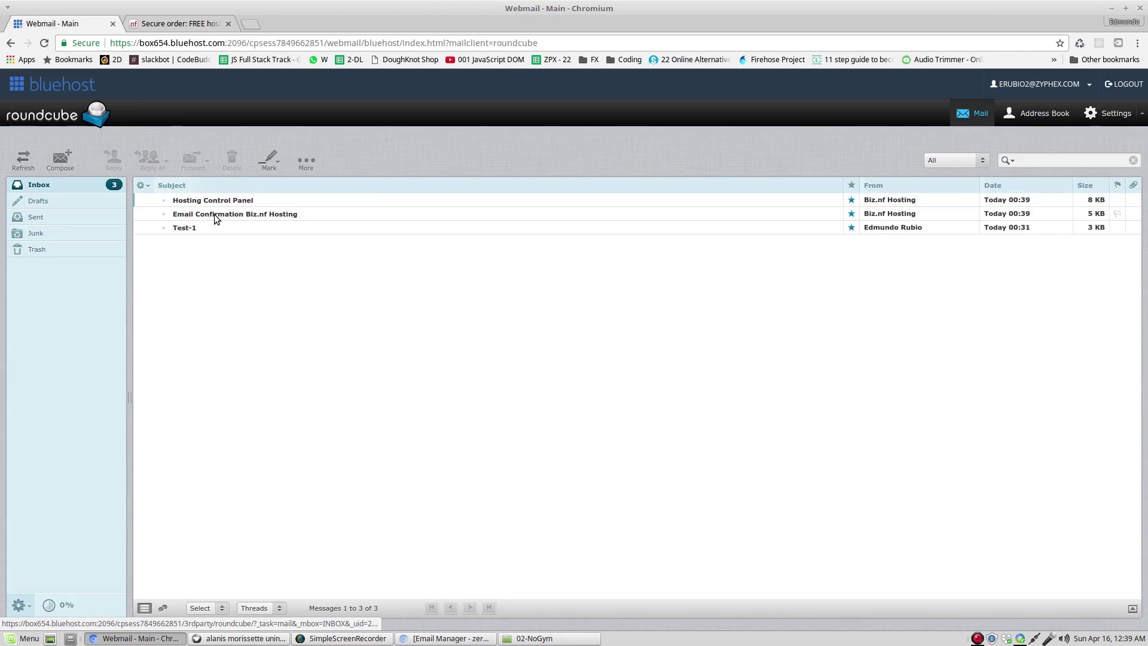
Open the 'Email Confirmation Biz.nf Hosting' message in Roundcube.
{"action": "double_click", "coordinate": [264, 214]}
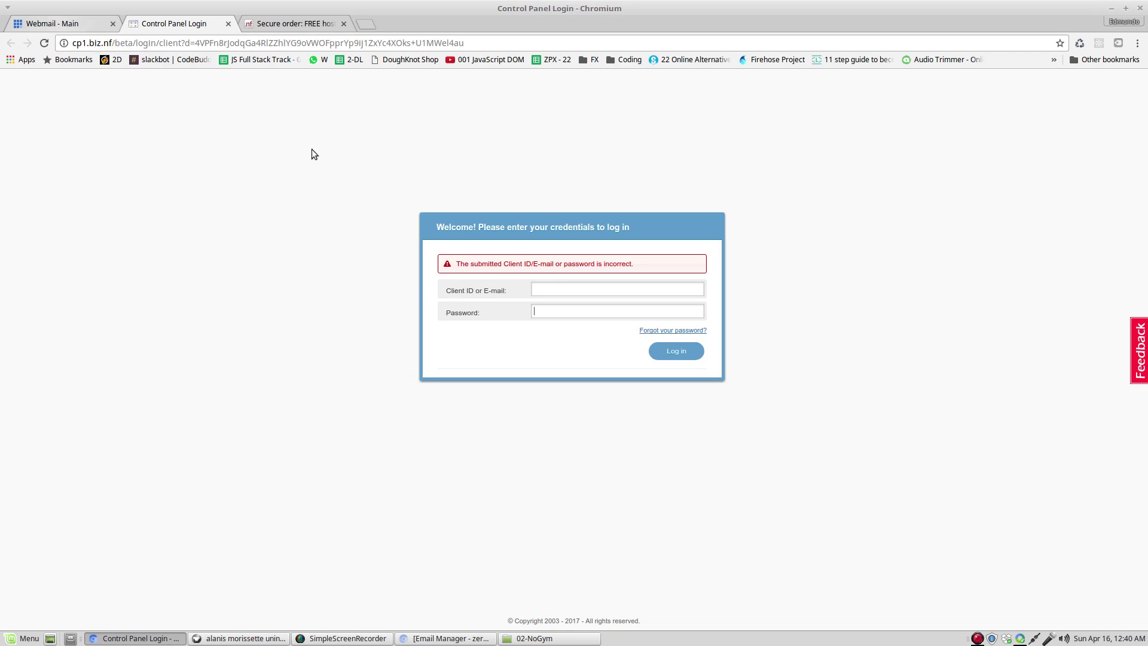
Copy the client ID from the confirmation email into the Control Panel Login Client ID field.
{"action": "left_click", "coordinate": [66, 27]}
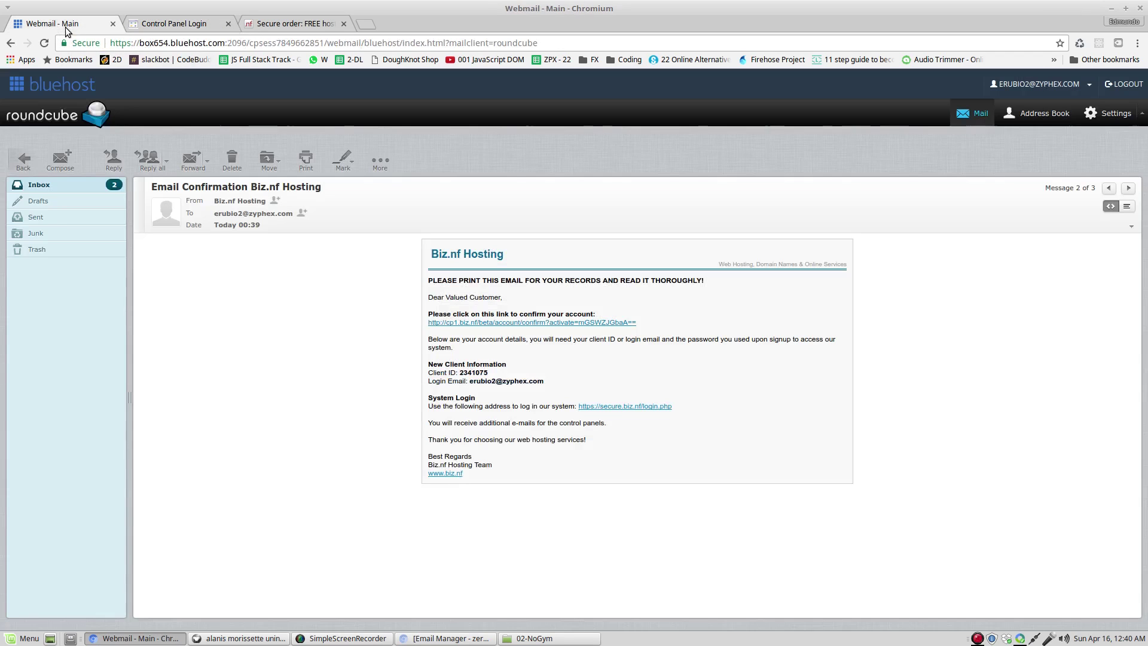
{"action": "left_click_drag", "start_coordinate": [490, 377], "coordinate": [459, 374]}
{"action": "left_click", "coordinate": [490, 375]}
{"action": "right_click", "coordinate": [460, 373]}
{"action": "left_click", "coordinate": [476, 382]}
{"action": "left_click_drag", "start_coordinate": [184, 30], "coordinate": [287, 27]}
{"action": "right_click", "coordinate": [538, 289]}
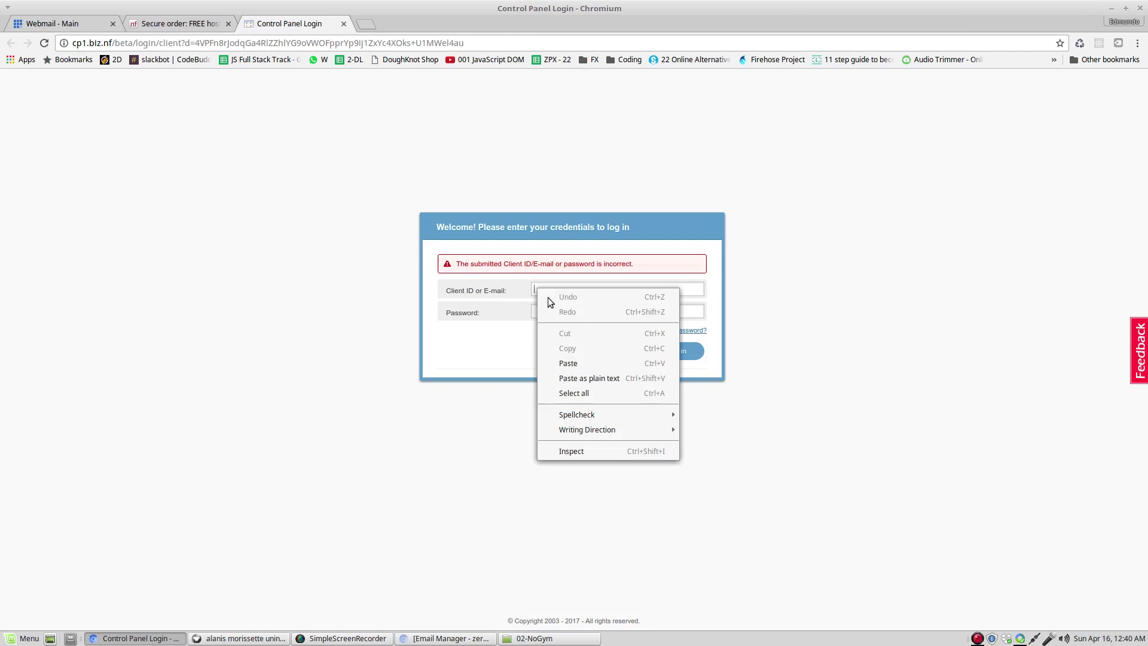
{"action": "left_click", "coordinate": [587, 363]}
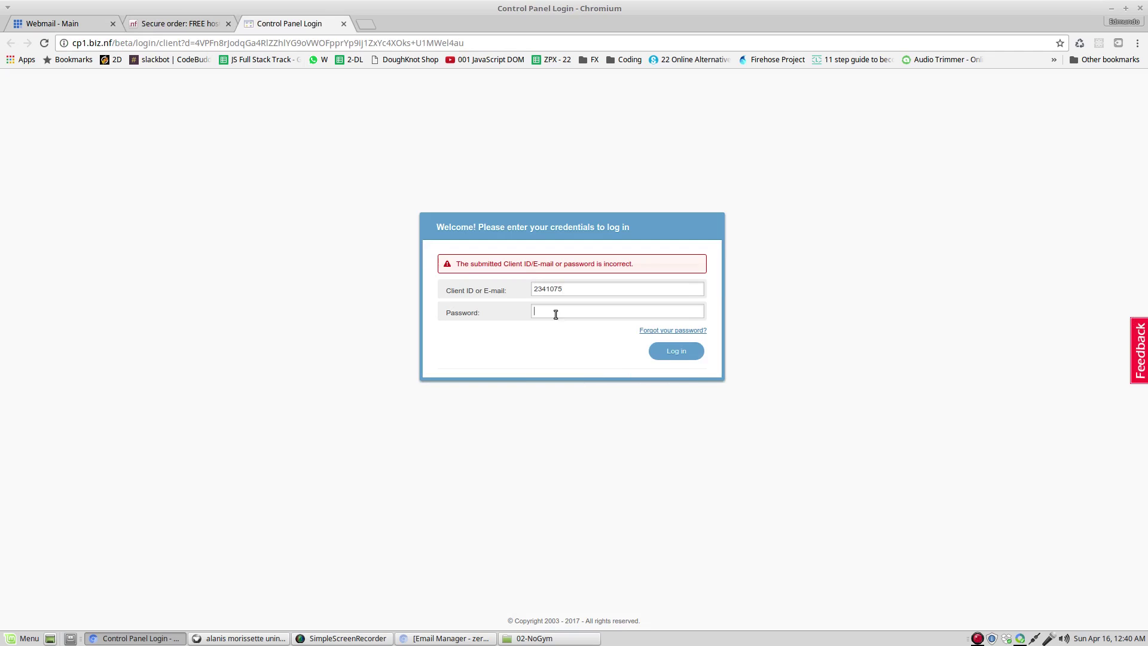